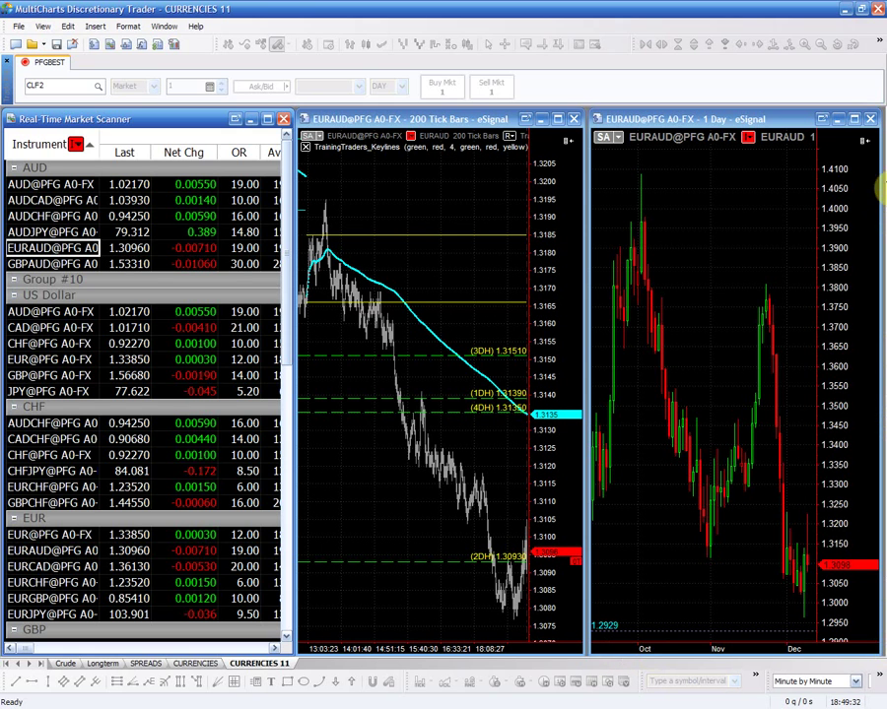
Step: Maximize the daily EURAUD chart and compress its bar spacing until history reaches back to 2007
left_click(856, 120)
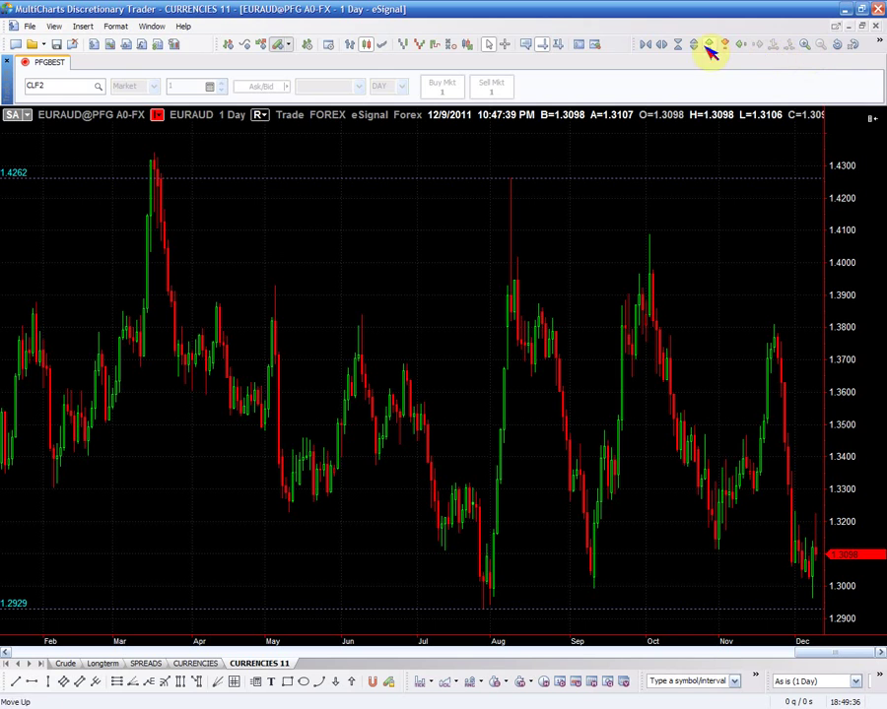
left_click(645, 46)
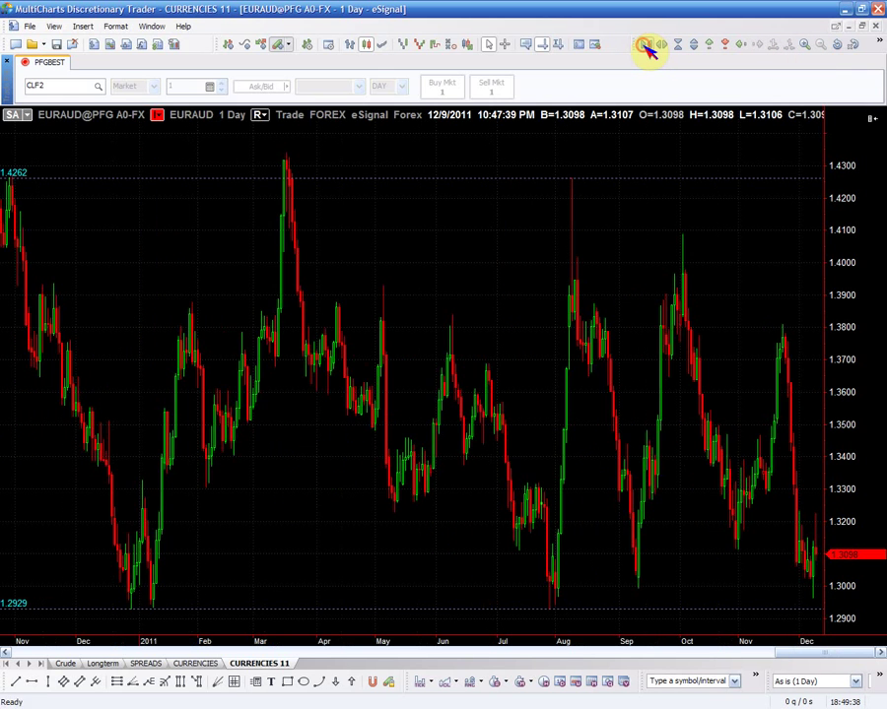
left_click(645, 46)
left_click(645, 45)
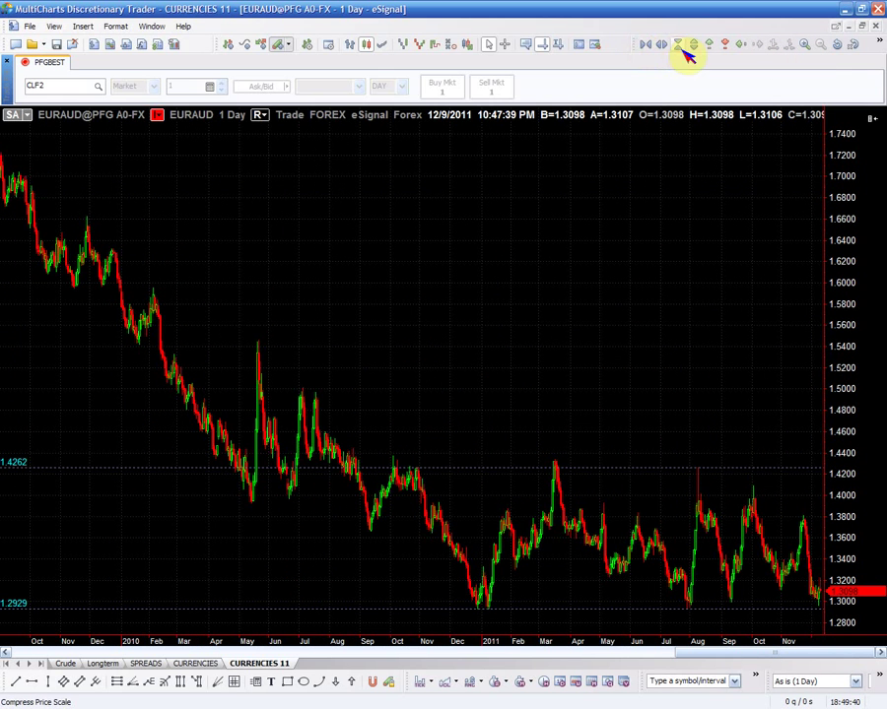
left_click(666, 48)
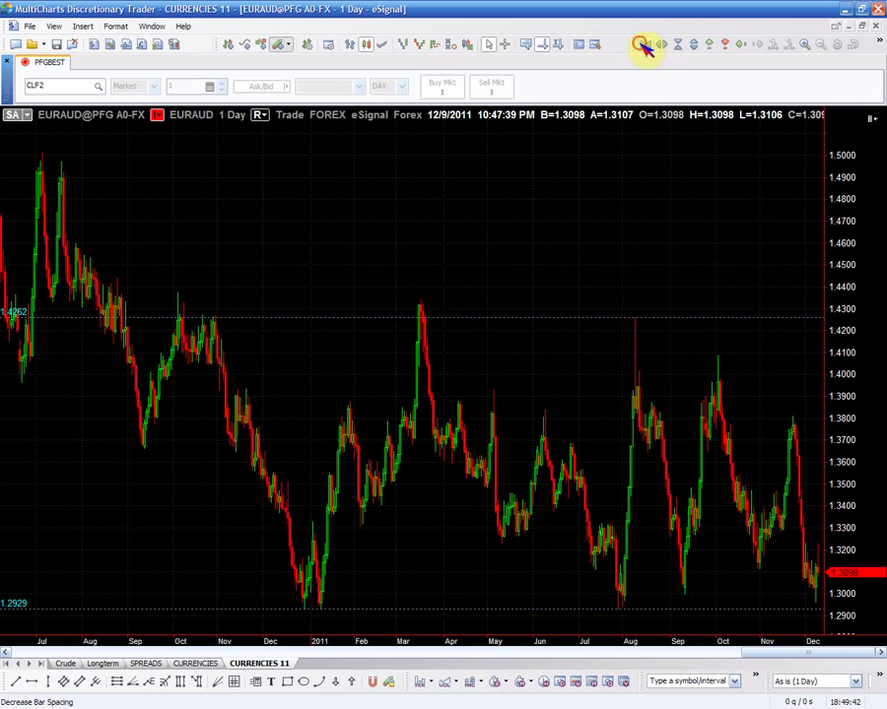
left_click(643, 45)
left_click(643, 45)
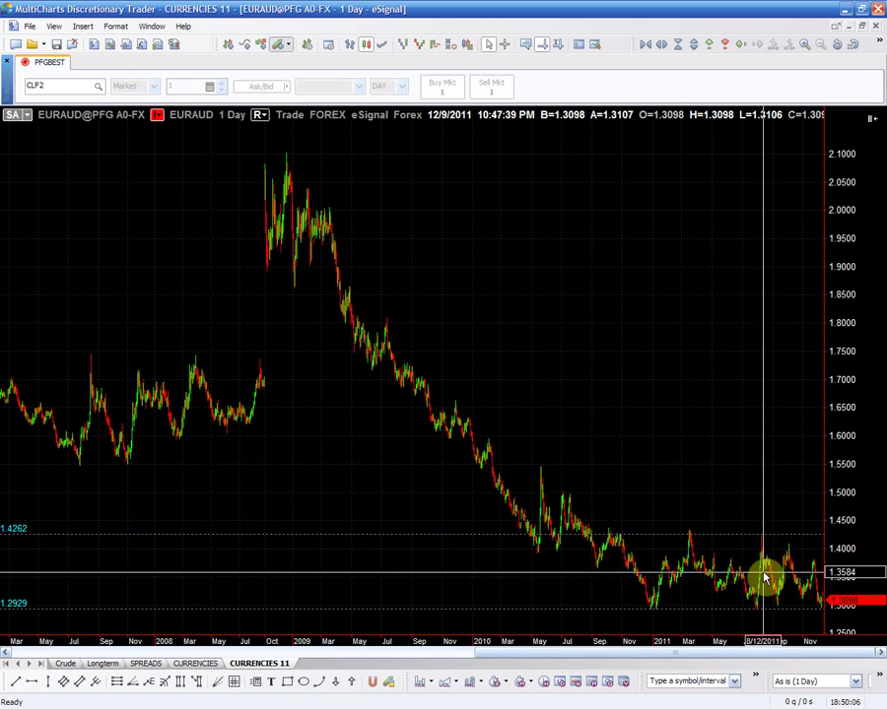
Step: Widen the bar spacing on the daily chart back to about a one-year view
left_click(662, 44)
left_click(662, 45)
left_click(662, 44)
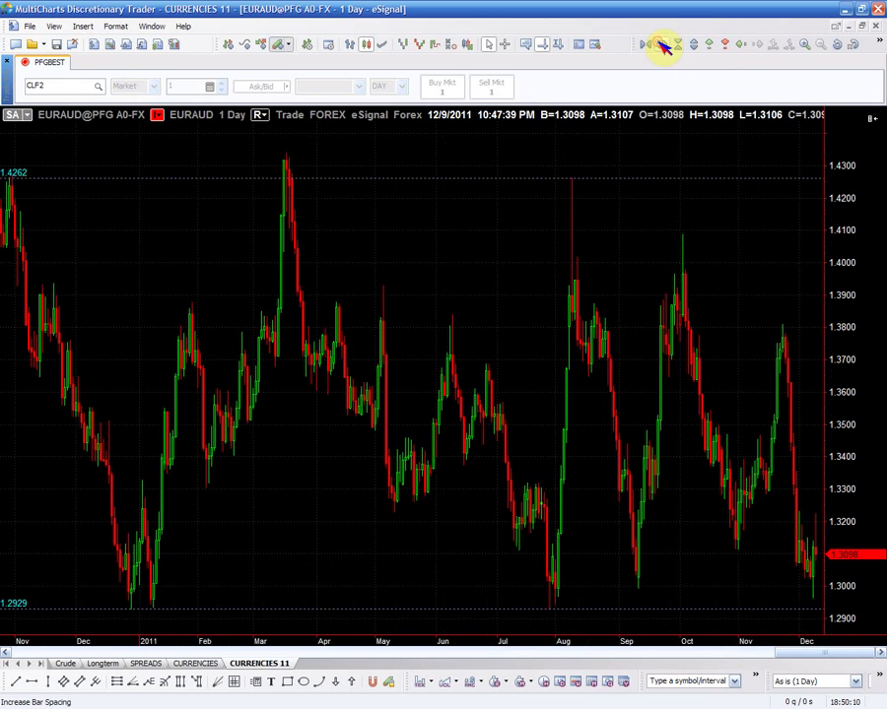
left_click(662, 44)
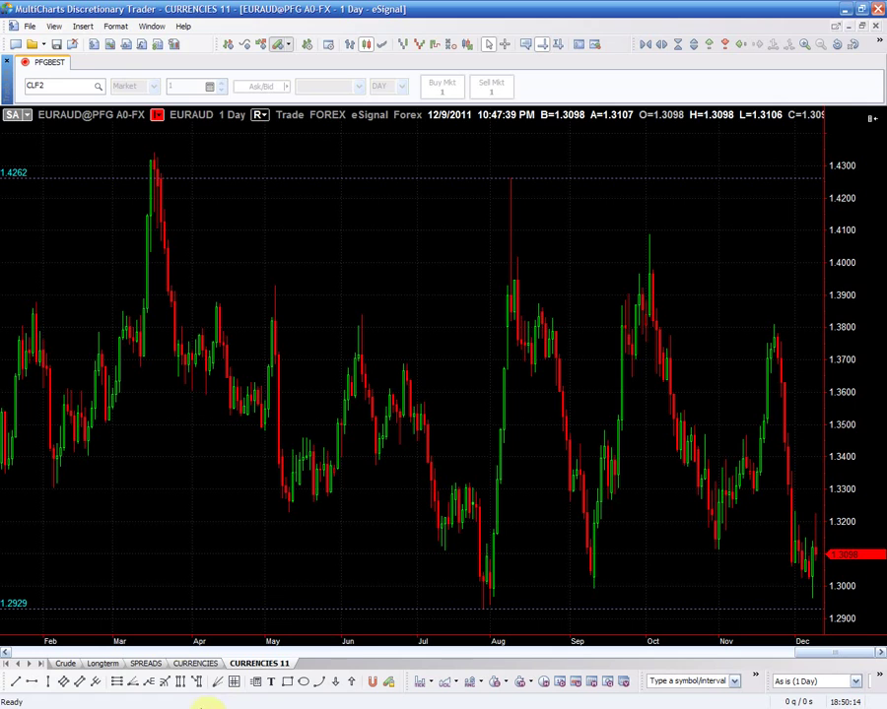
Step: Mark the swing high near 1.3900 with a down arrow and the swing low near 1.3050 with an up arrow
left_click(343, 690)
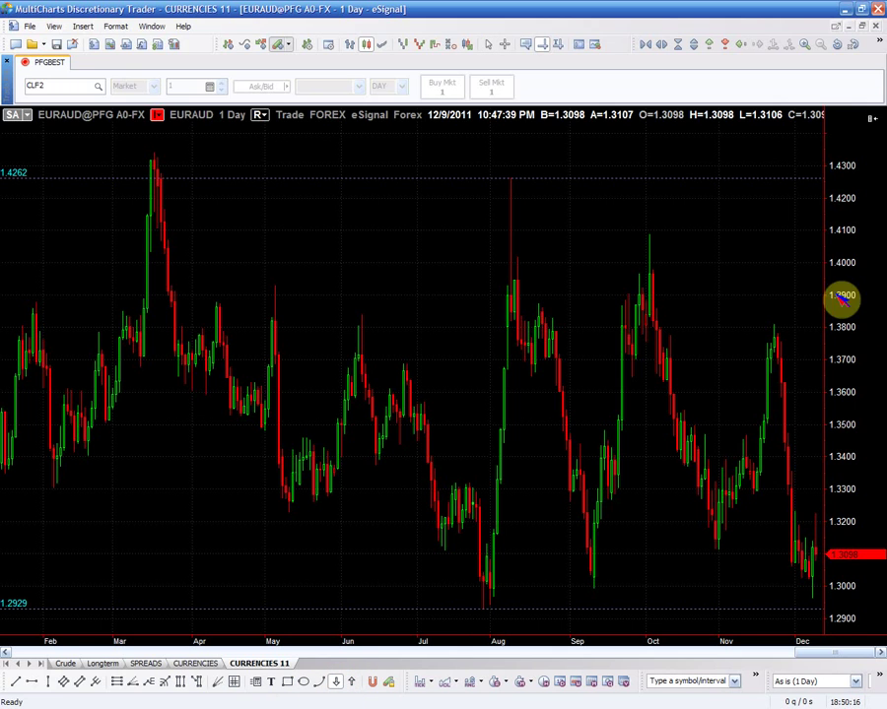
left_click(773, 295)
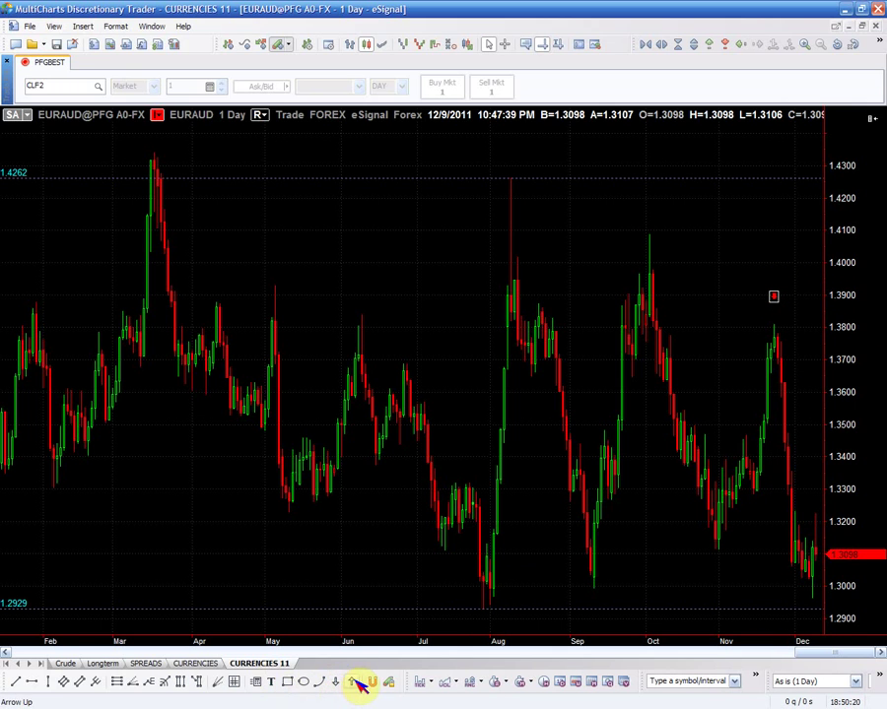
left_click(357, 682)
left_click(716, 566)
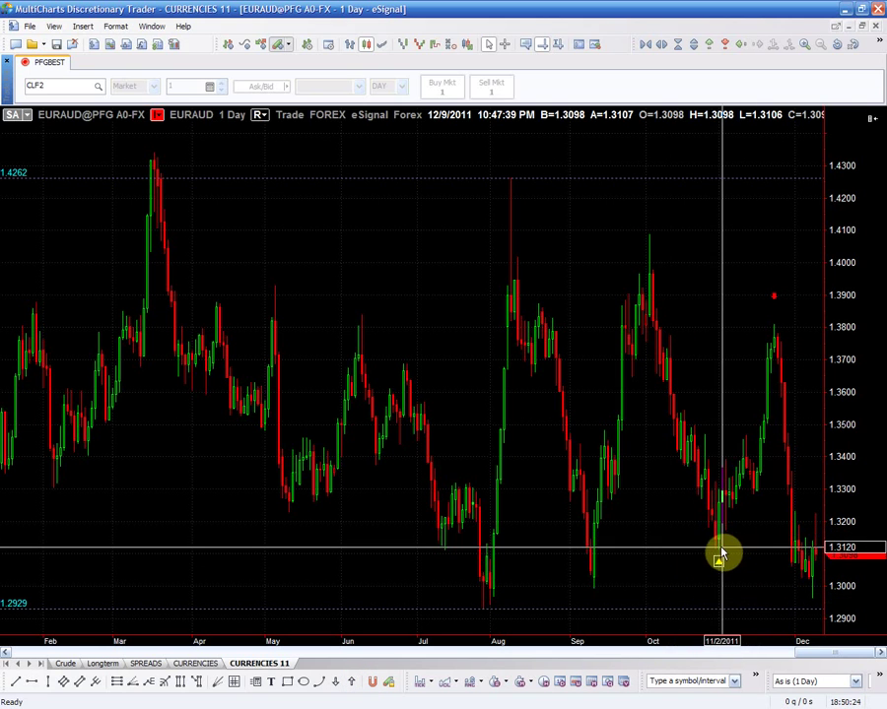
Step: Draw a horizontal line at 1.3112 on the daily EURAUD chart
left_click(34, 686)
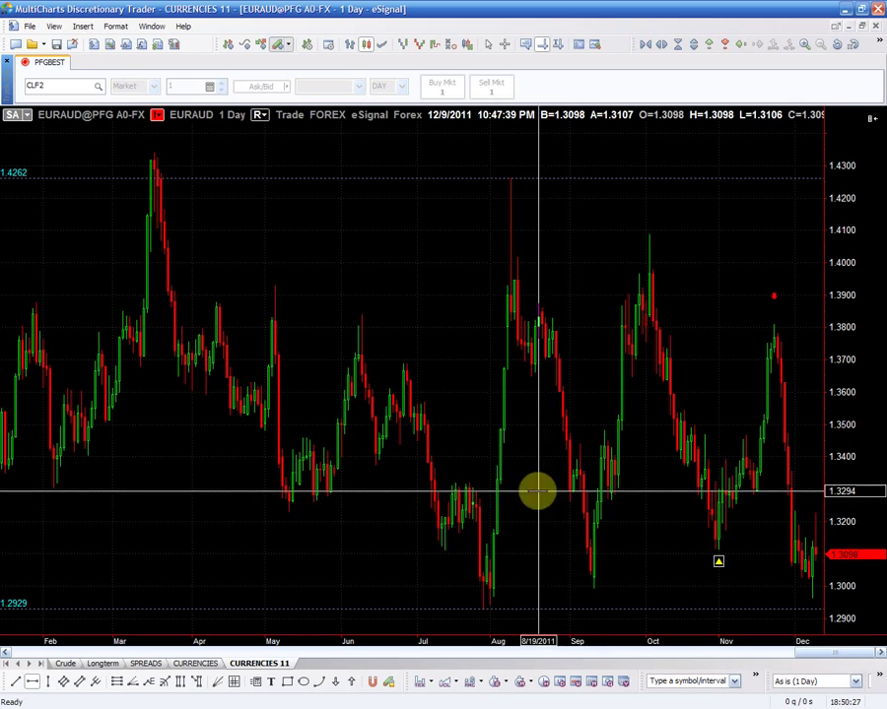
left_click(643, 551)
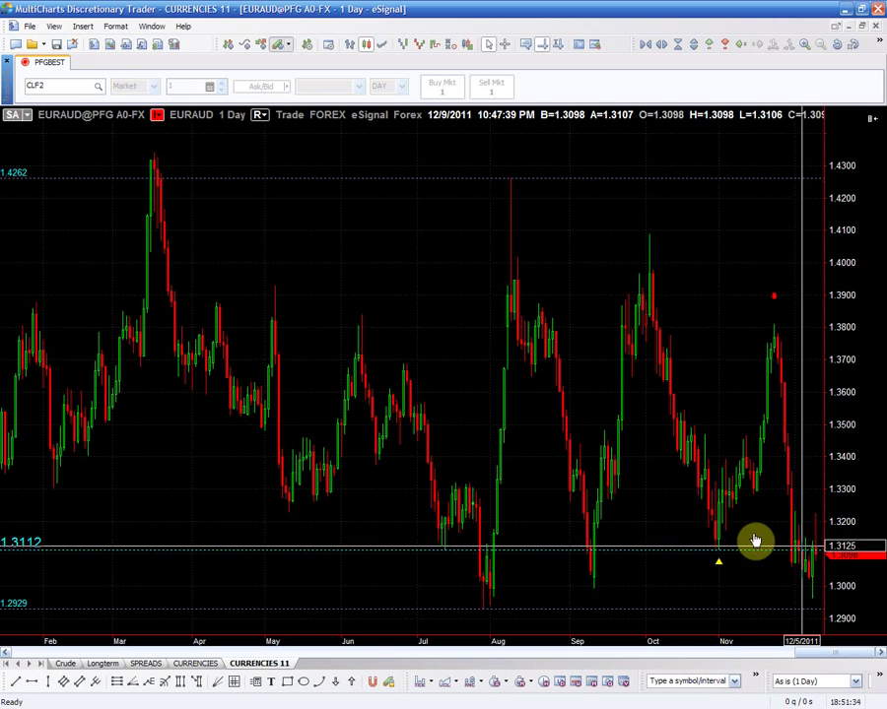
Step: Deselect the 1.3112 line and restore the daily chart beside the scanner and tick chart
left_click(703, 555)
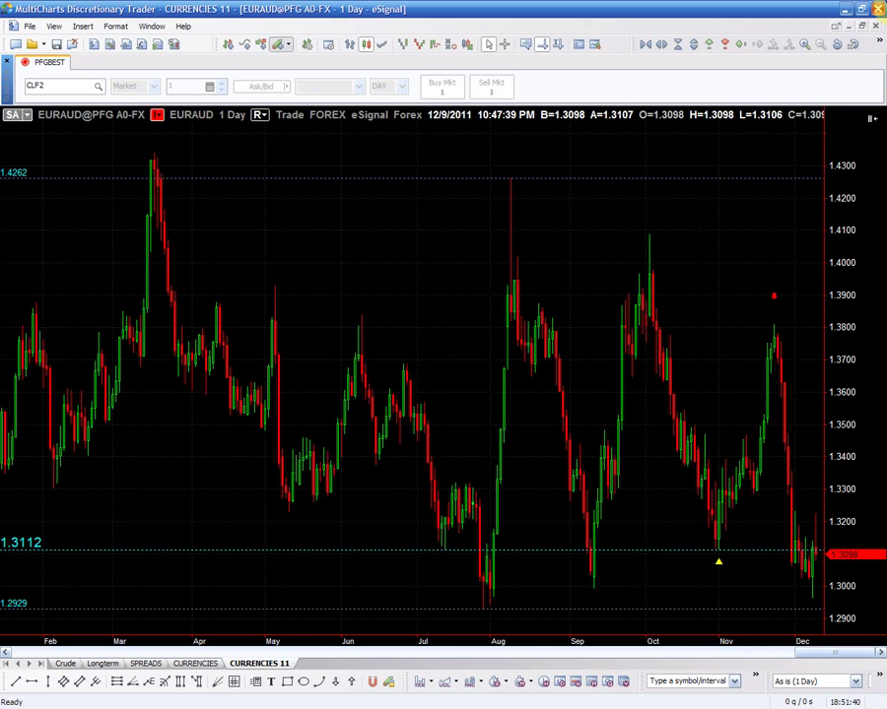
left_click(858, 27)
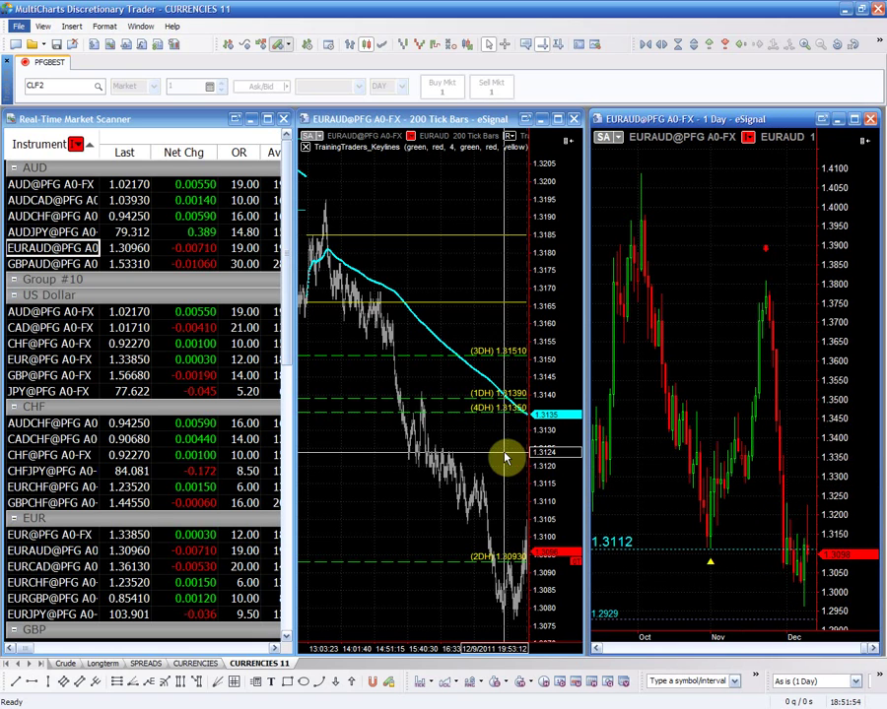
Step: Change the TrainingTraders_Radar study's iShortP input to 1.3075 and apply it
double_click(198, 248)
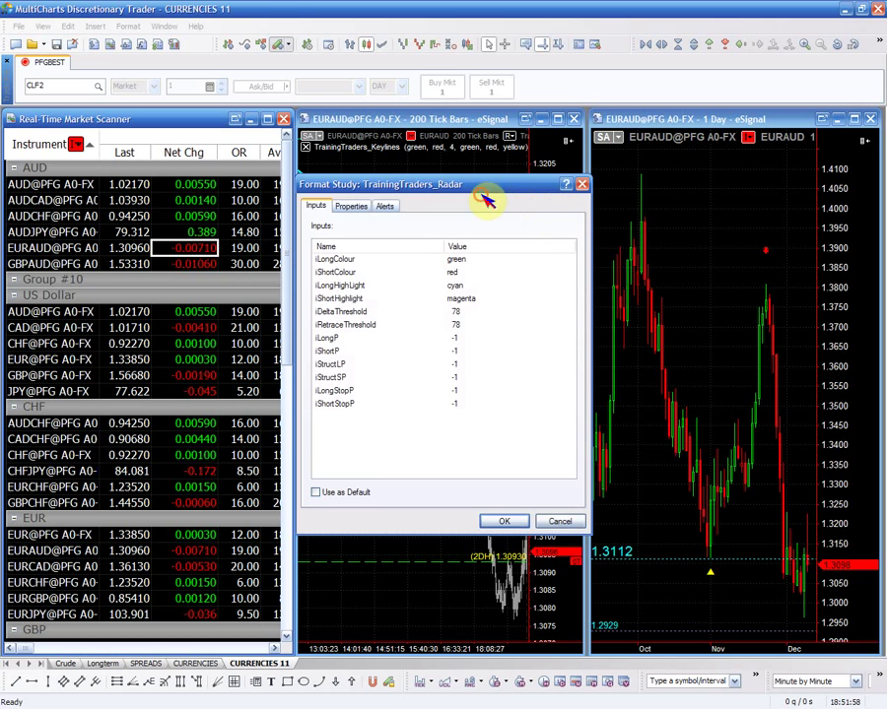
left_click_drag(419, 185, 149, 163)
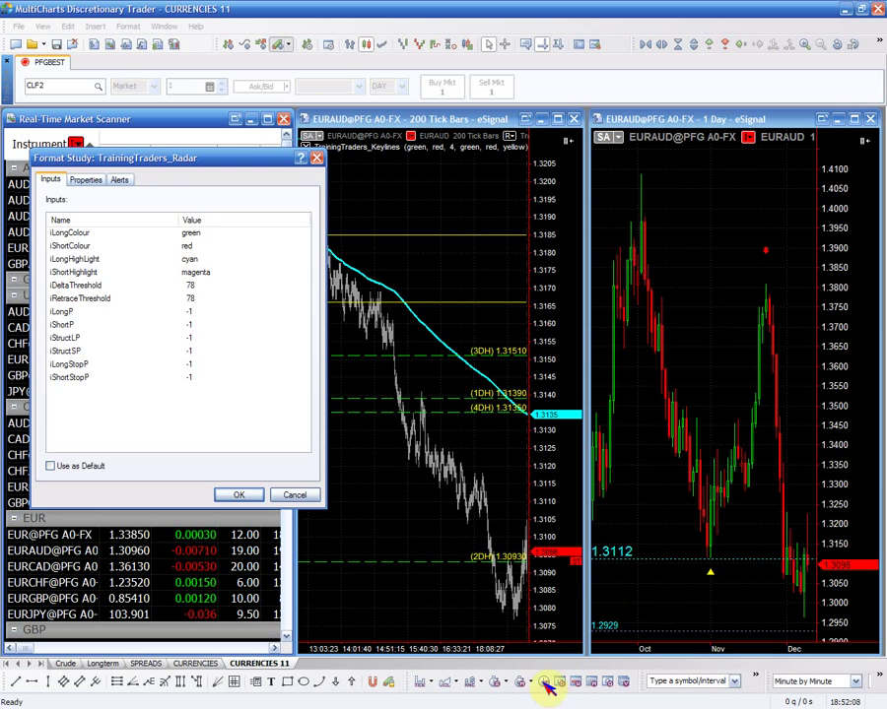
left_click(202, 326)
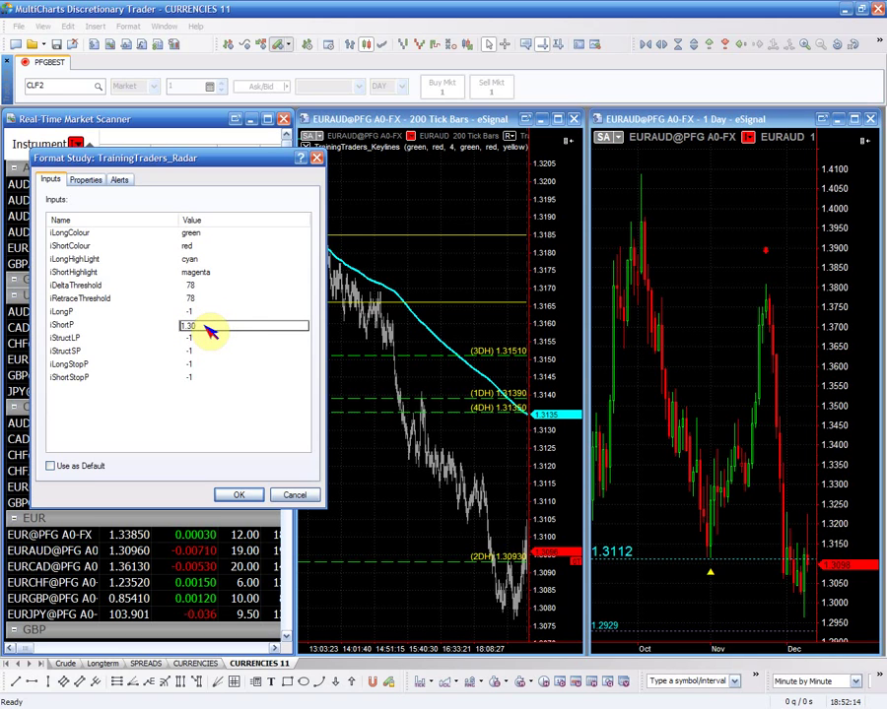
type("1.3075")
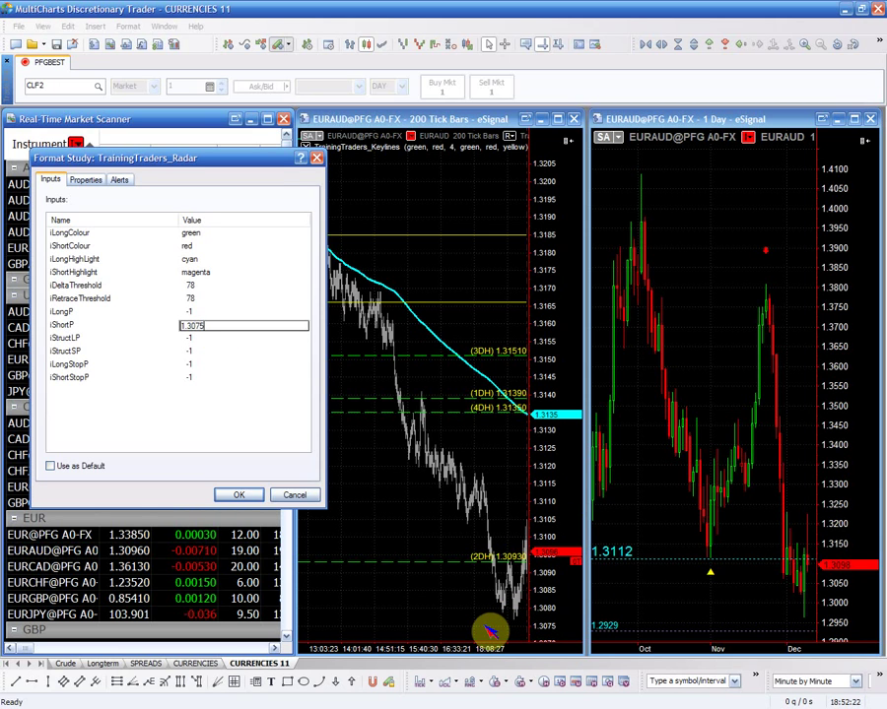
left_click(253, 495)
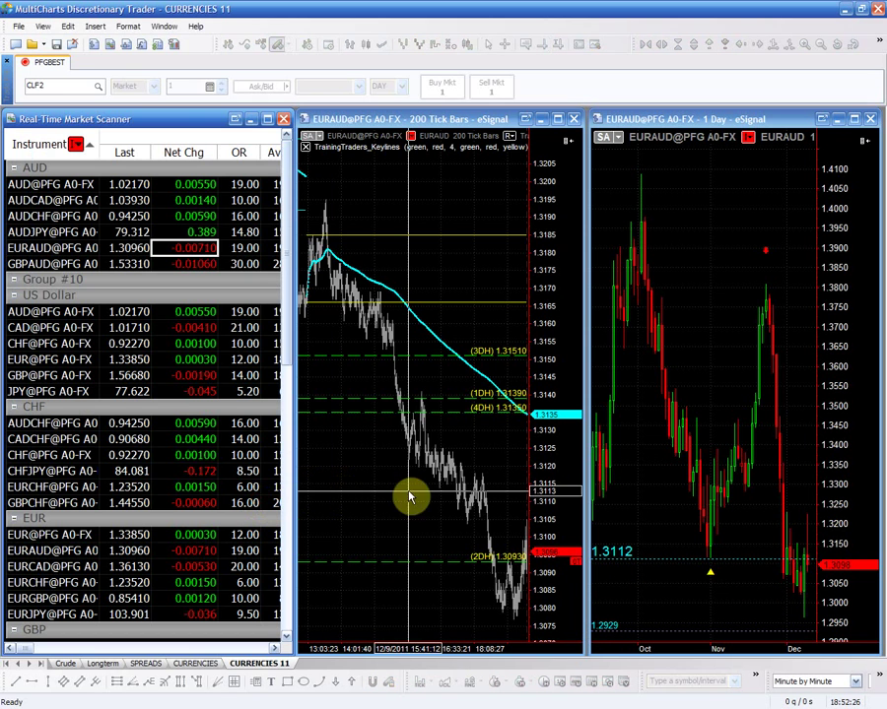
Step: Draw a 1.3112 horizontal line on the 200-tick EURAUD chart and reopen the Radar study's inputs
left_click(37, 683)
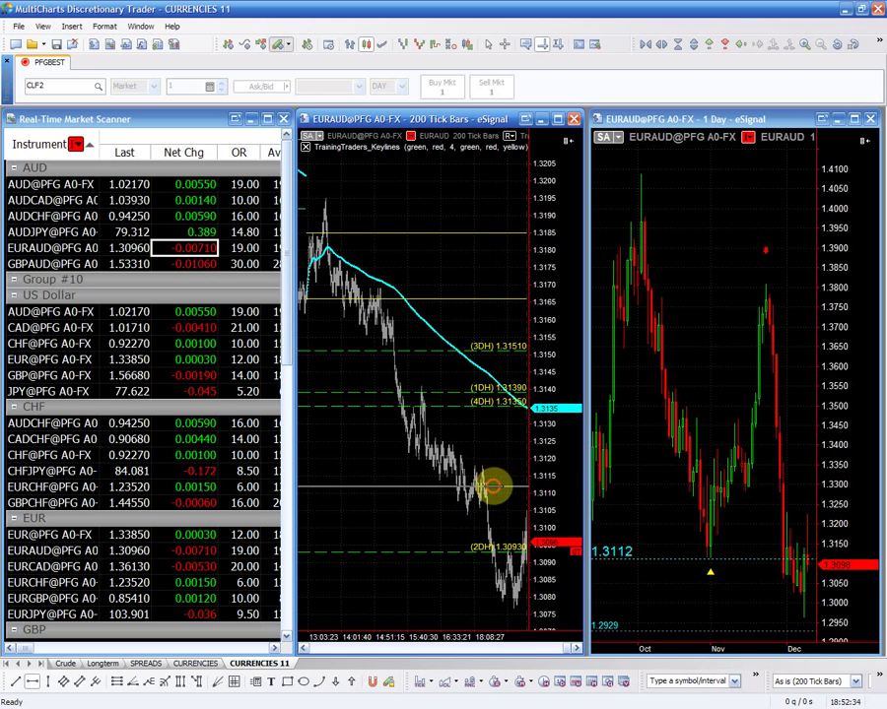
left_click(489, 487)
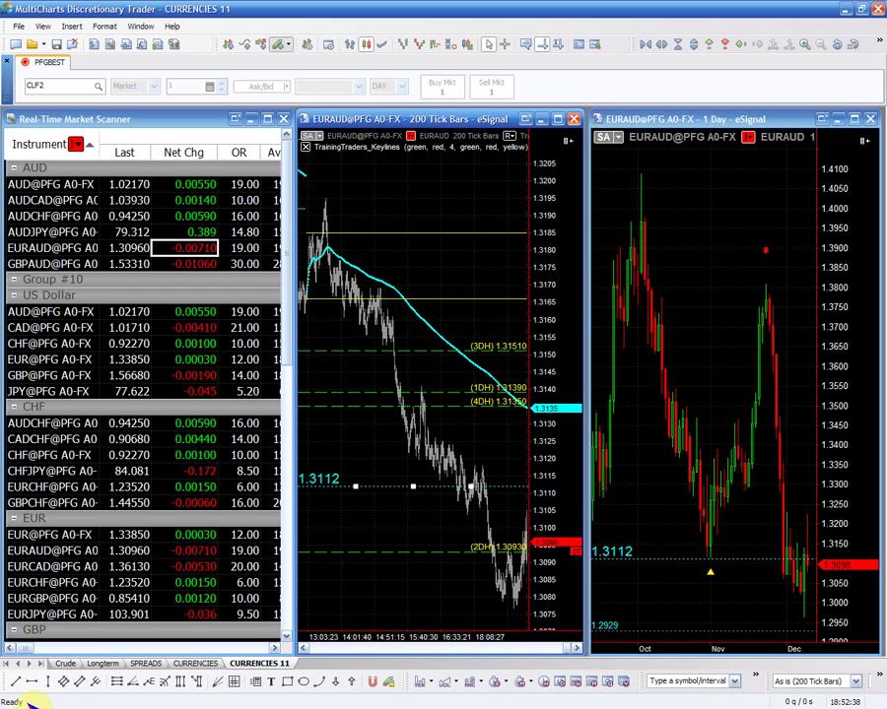
left_click(426, 514)
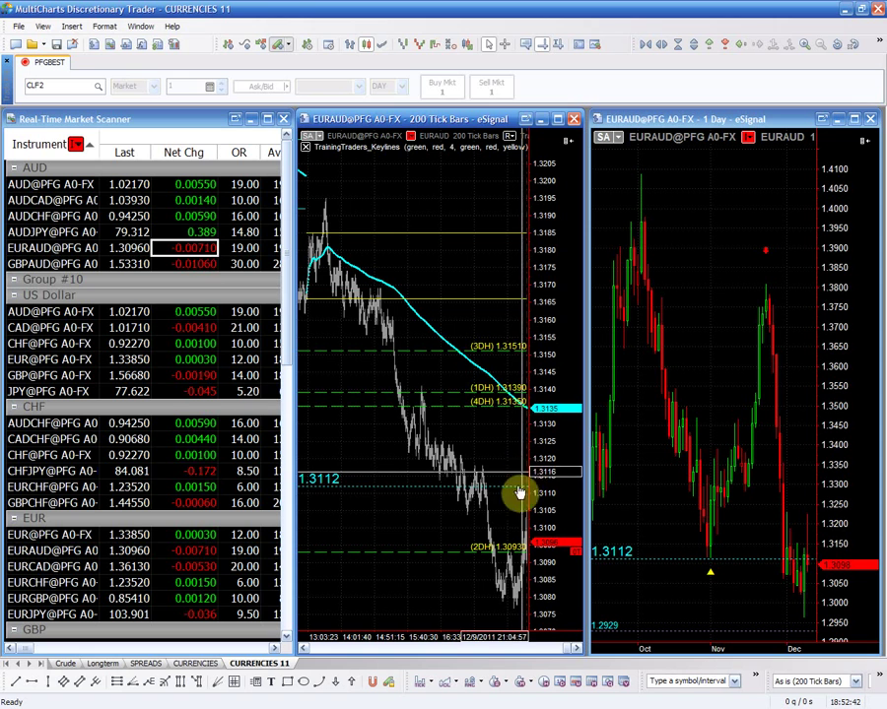
double_click(209, 254)
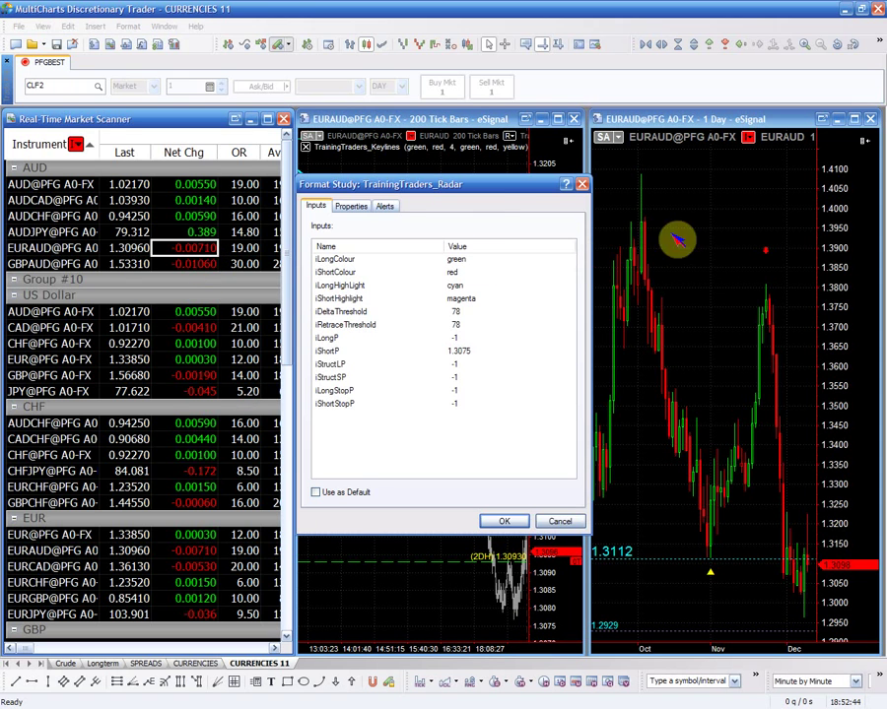
Step: Set the Radar inputs iLongP and iStructLP to 1.3112, leaving iShortP at 1.3075
left_click_drag(492, 183, 187, 99)
left_click(157, 251)
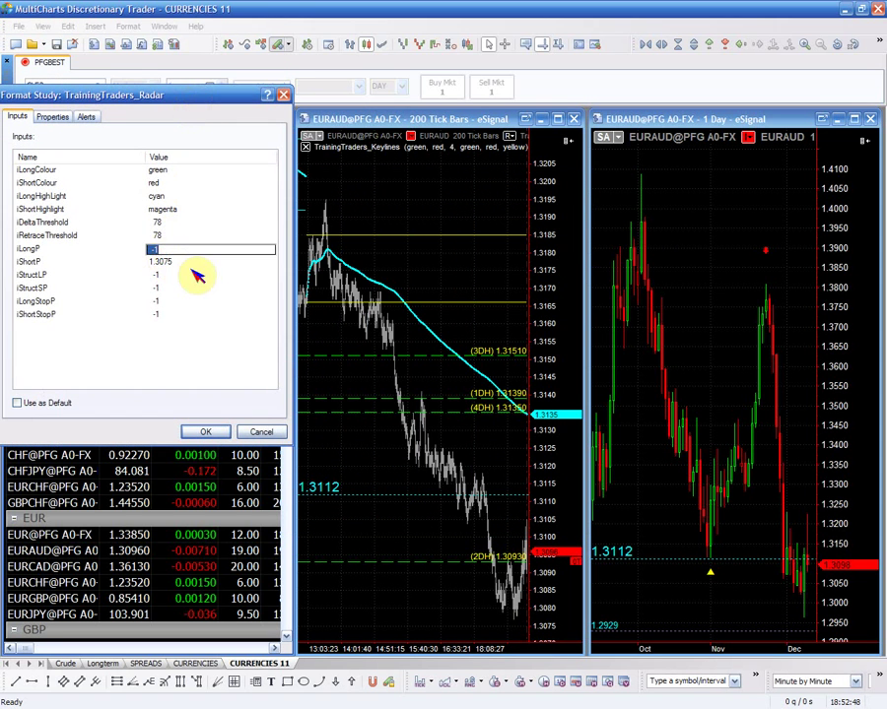
type("1.31")
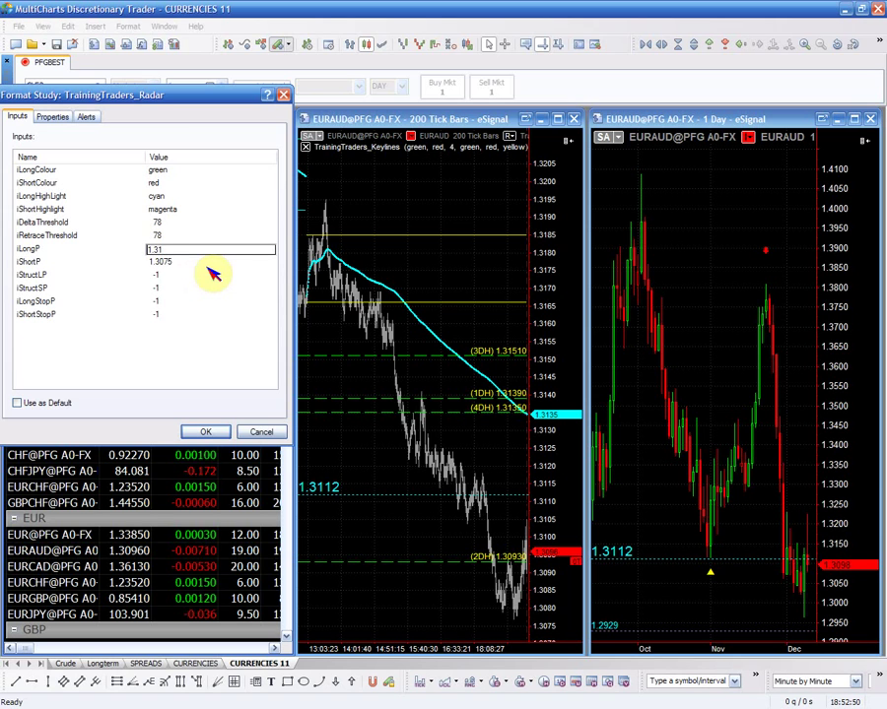
type("12")
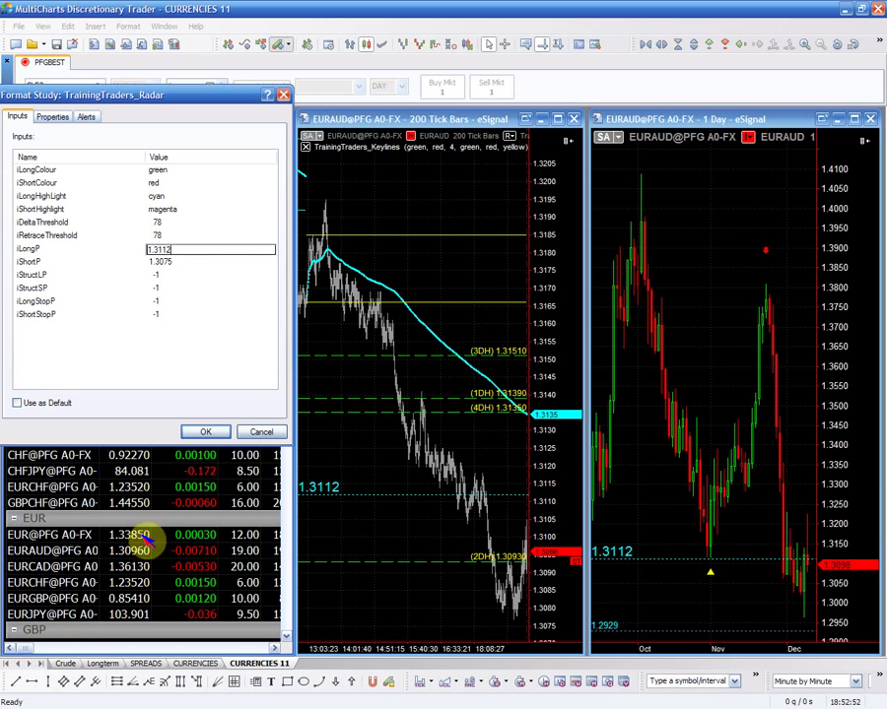
left_click(162, 262)
left_click(177, 288)
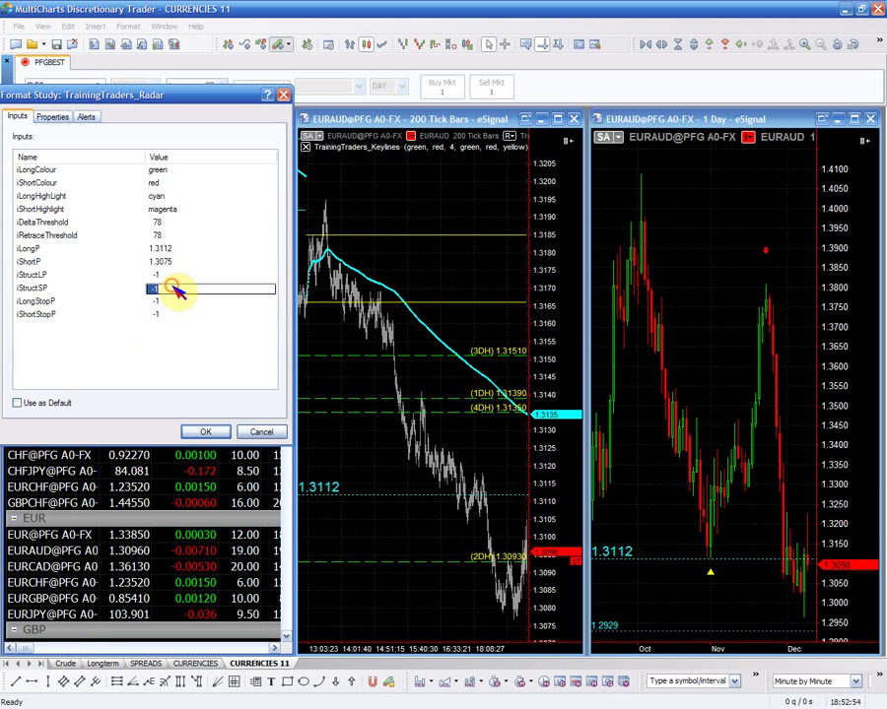
left_click(175, 277)
type("112")
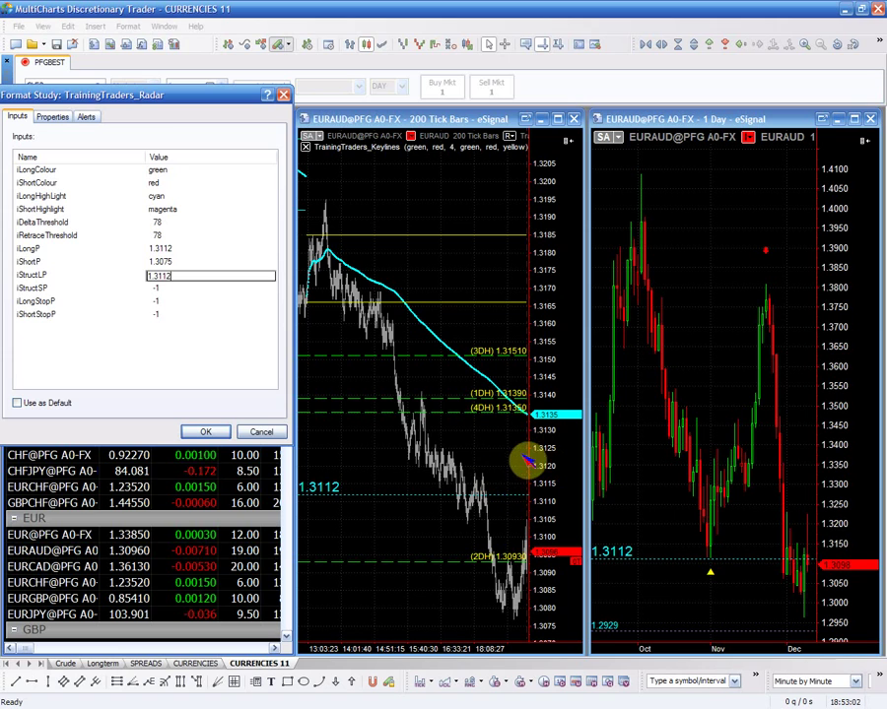
Step: Set iLongStopP and iShortStopP to 1.3112 and iStructSP to 1.3800
left_click(168, 303)
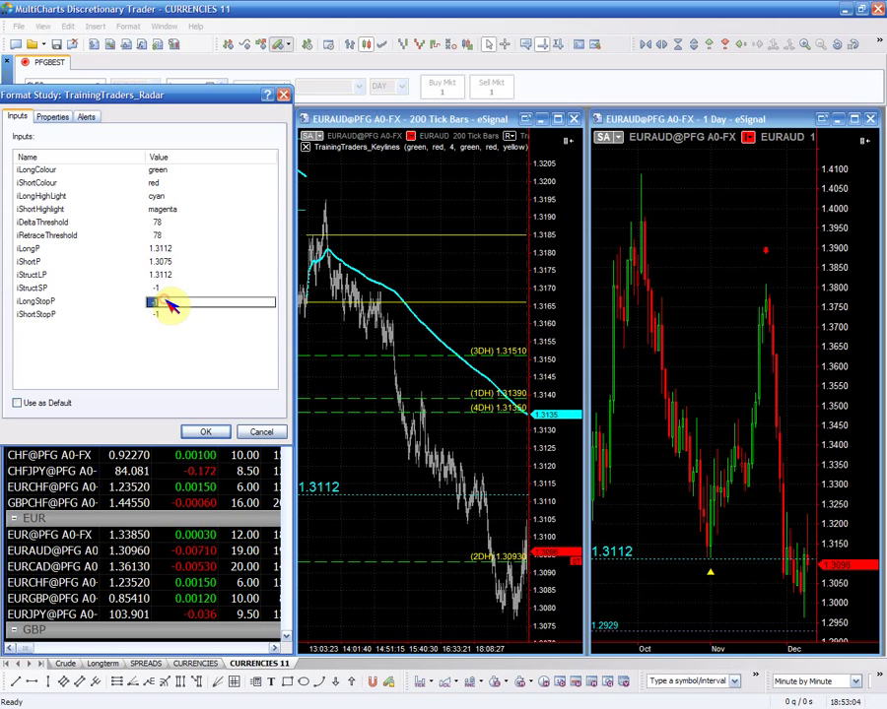
type("11")
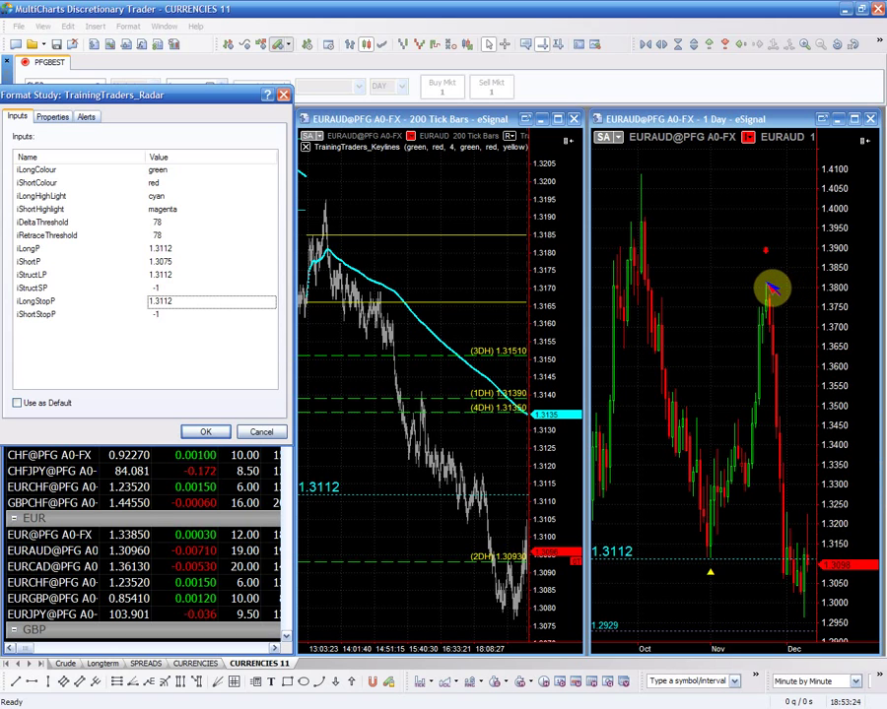
left_click(163, 289)
type("1.3800")
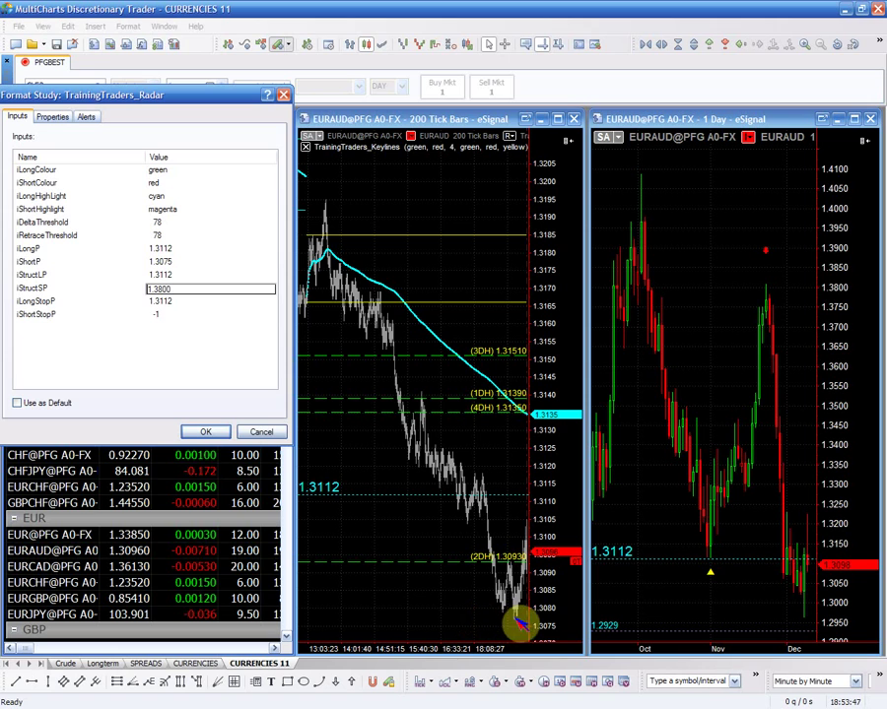
left_click(178, 316)
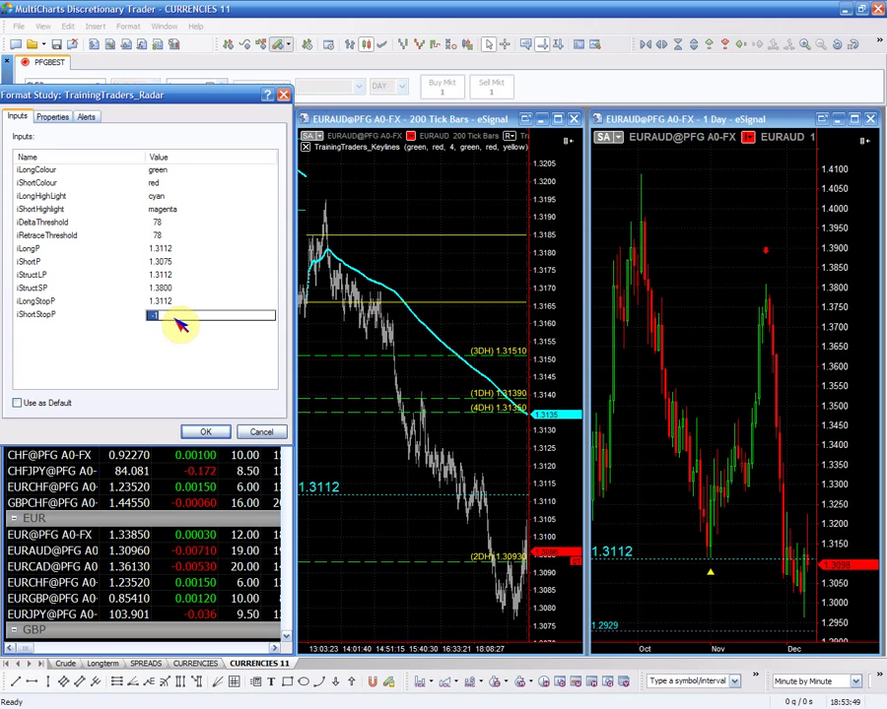
type("1.3112")
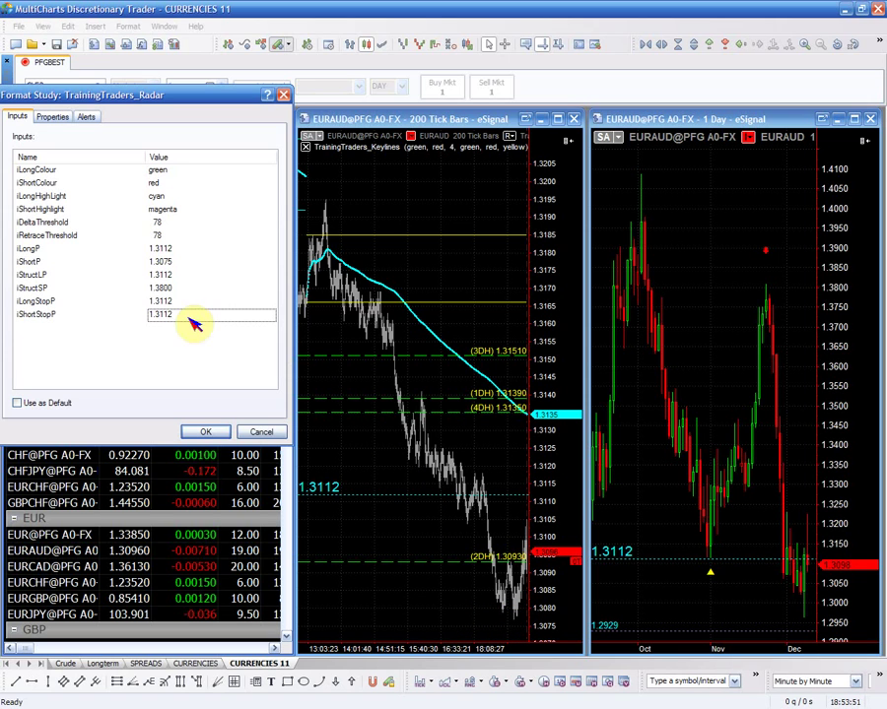
key("Return")
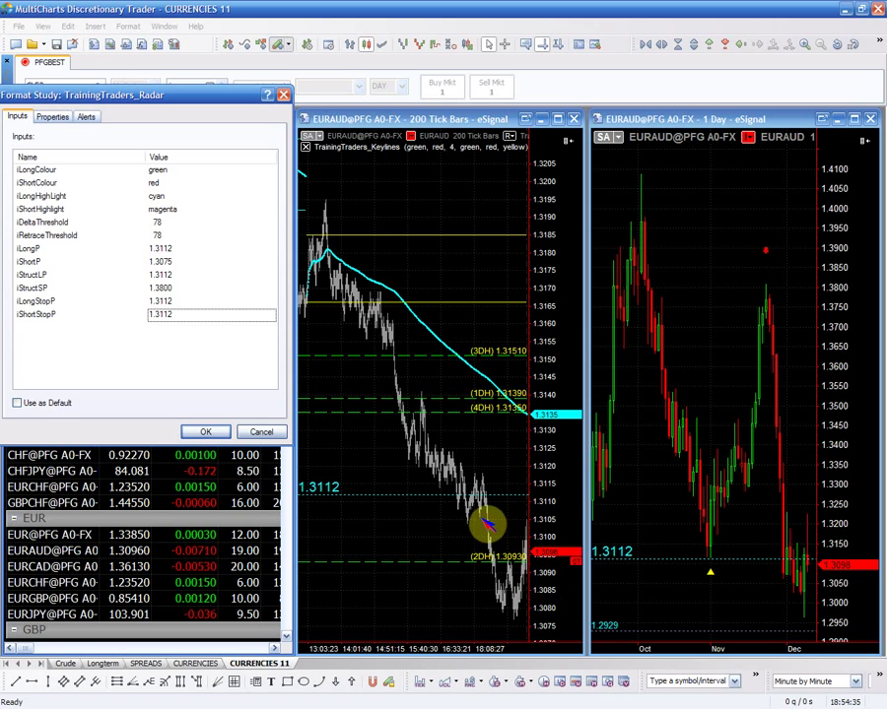
left_click(178, 291)
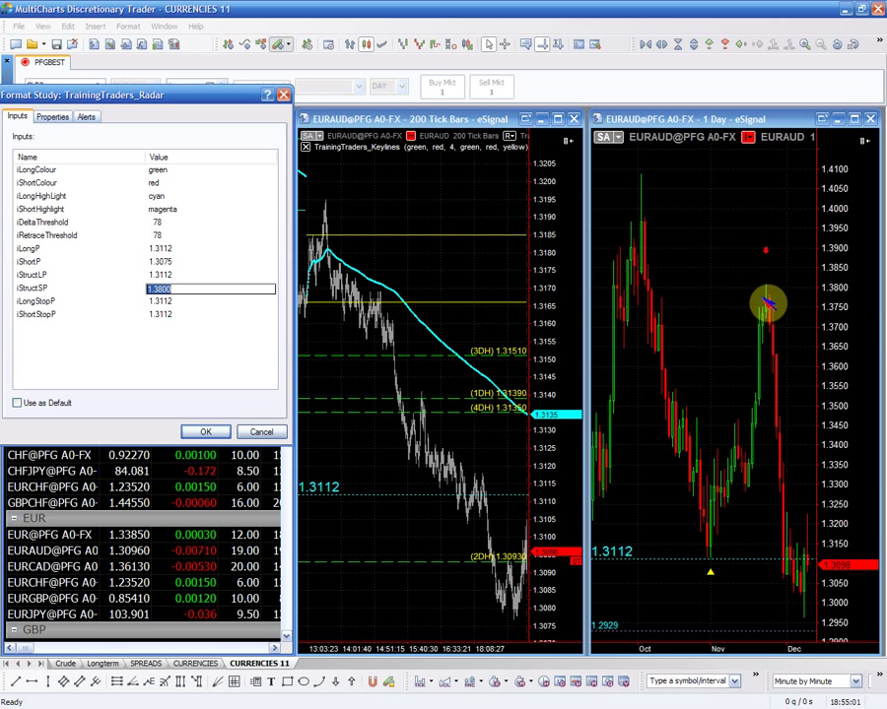
left_click(215, 432)
Step: Confirm the Radar study inputs with OK and maximize the EURAUD daily chart
left_click(212, 433)
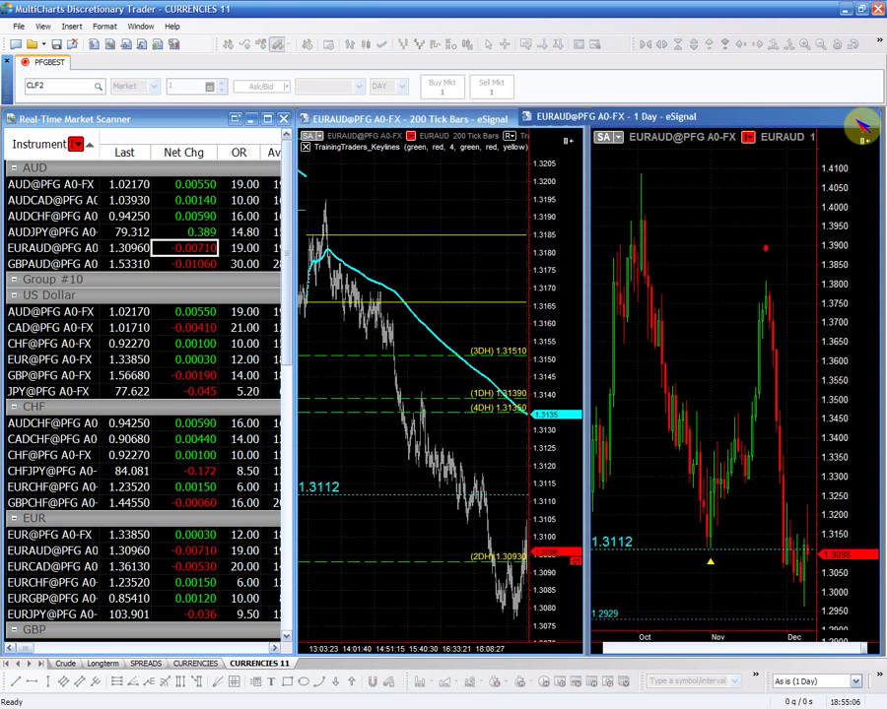
left_click(859, 120)
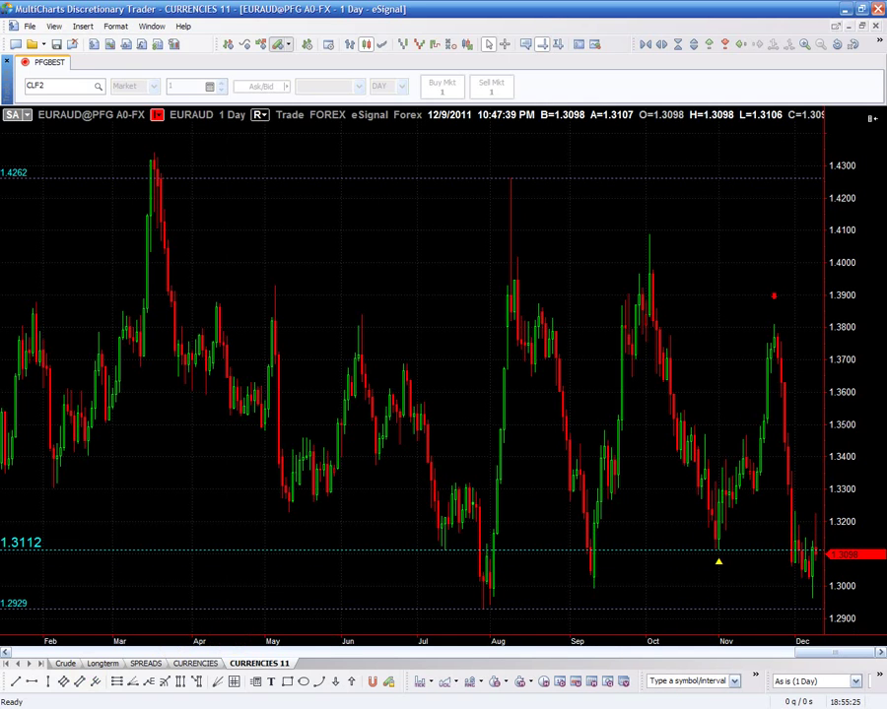
left_click(302, 682)
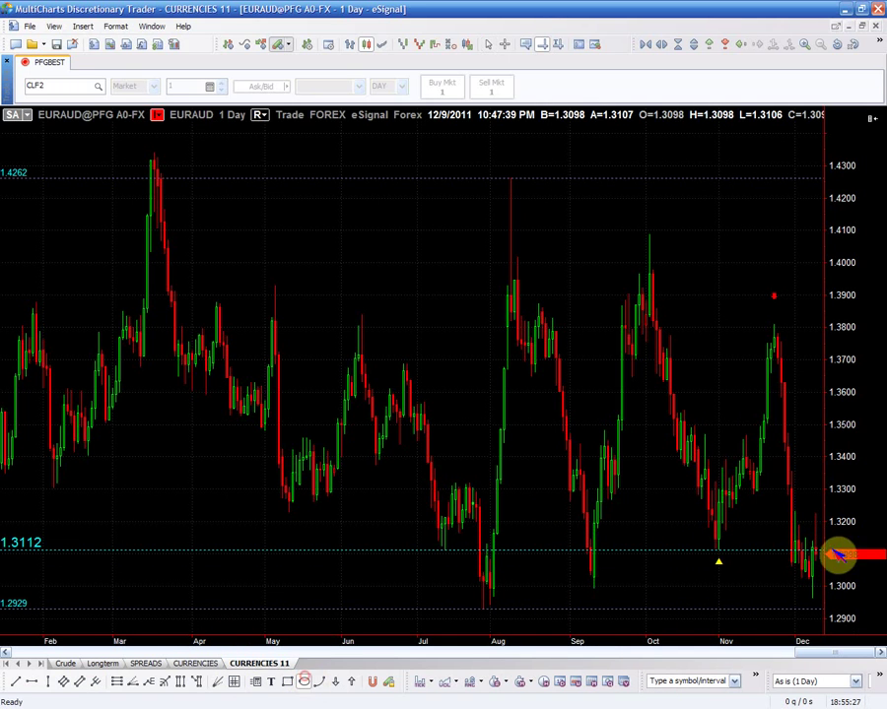
Step: Circle the November and September lows and October and late-November highs with ellipses, then restore the tiled layout
mouse_move(712, 529)
left_mouse_down()
mouse_move(755, 557)
mouse_move(744, 583)
left_mouse_up()
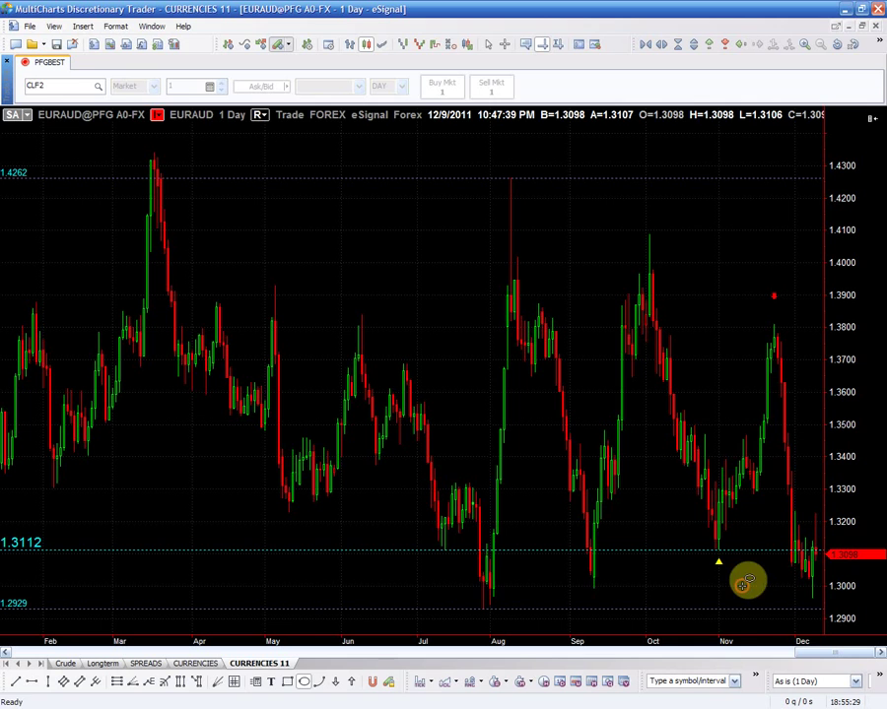
left_click(303, 682)
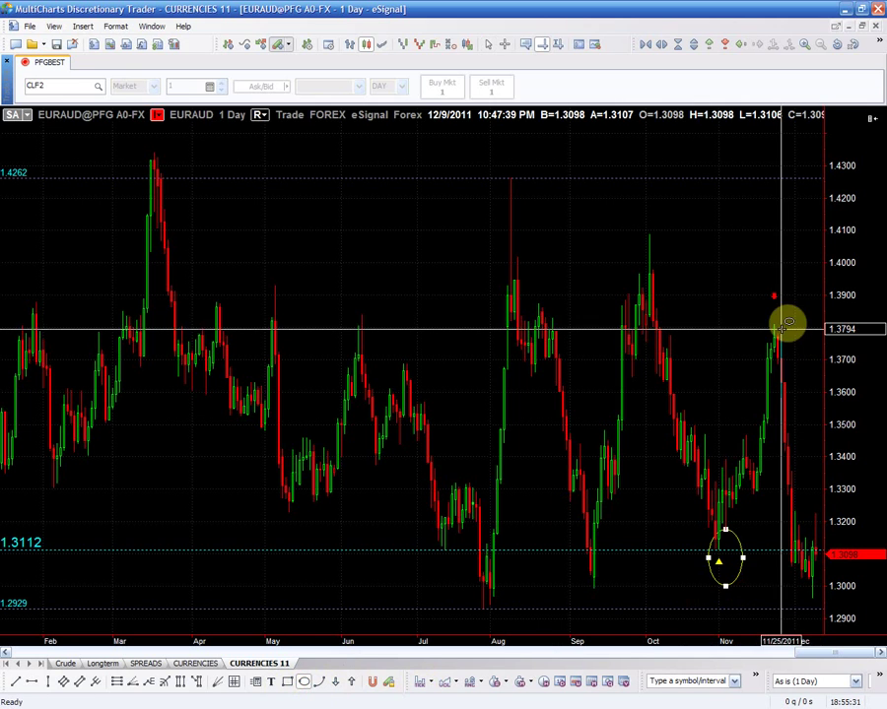
left_click_drag(764, 312, 794, 340)
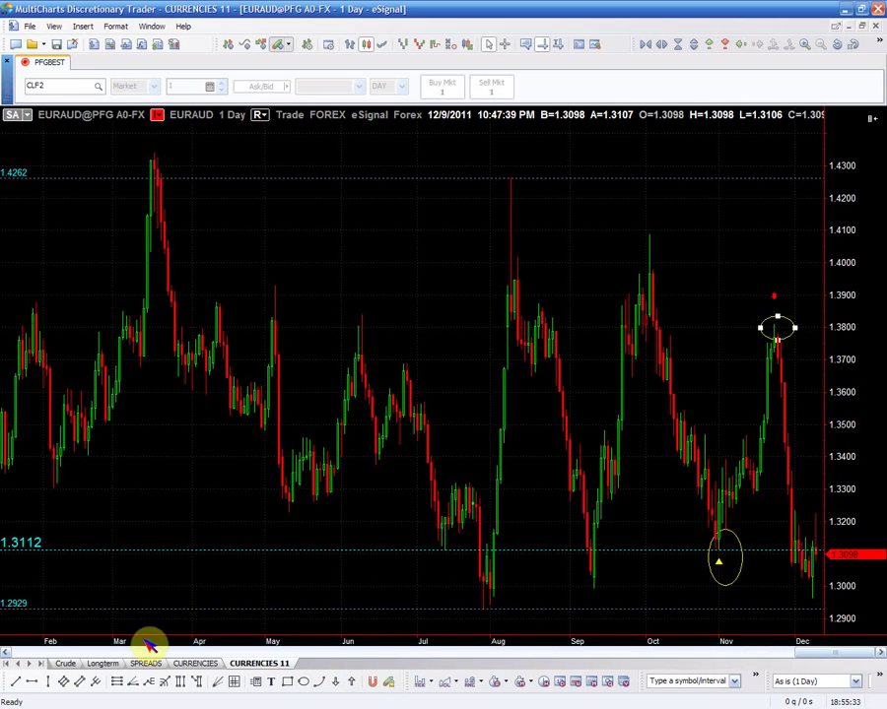
left_click(303, 682)
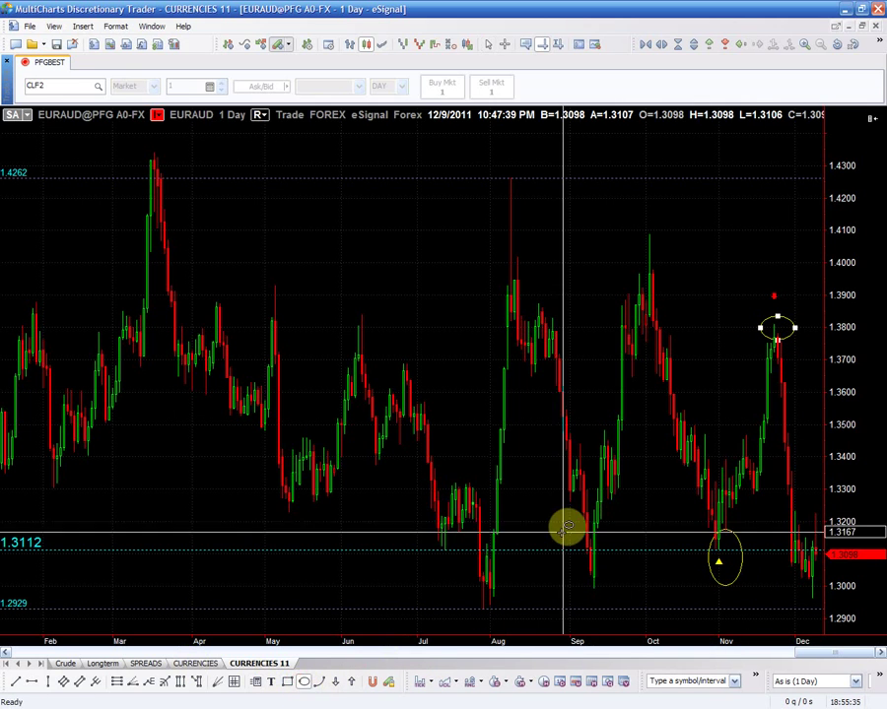
left_click_drag(631, 565, 563, 535)
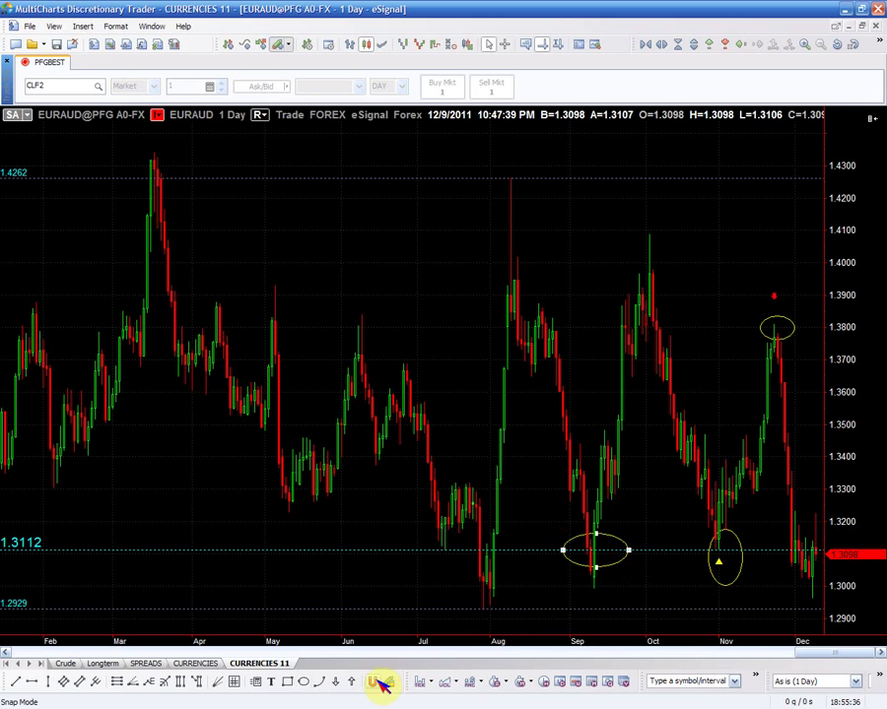
left_click(302, 682)
left_click_drag(640, 228, 676, 273)
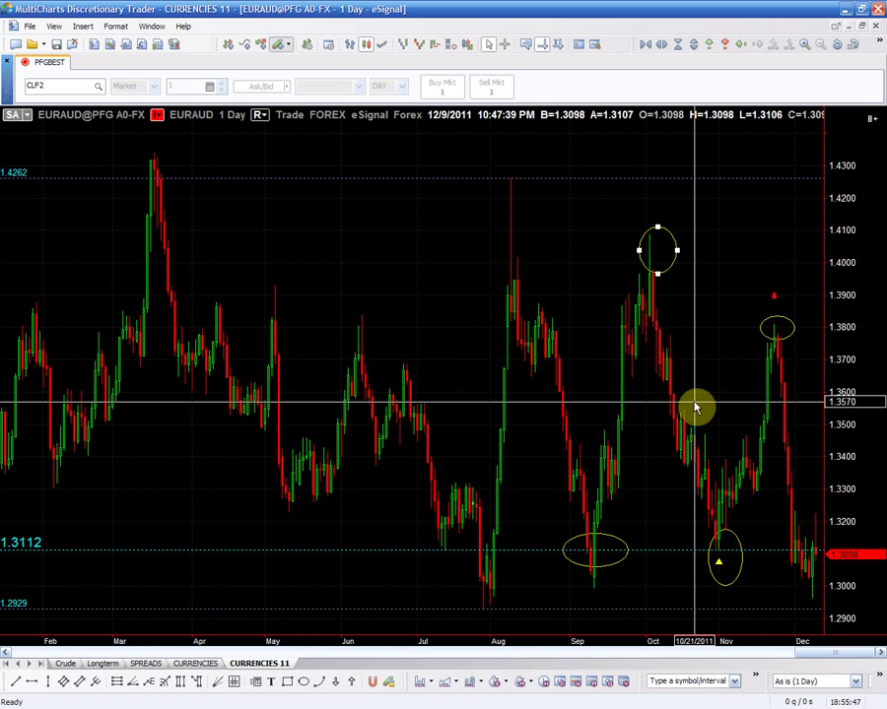
left_click(860, 26)
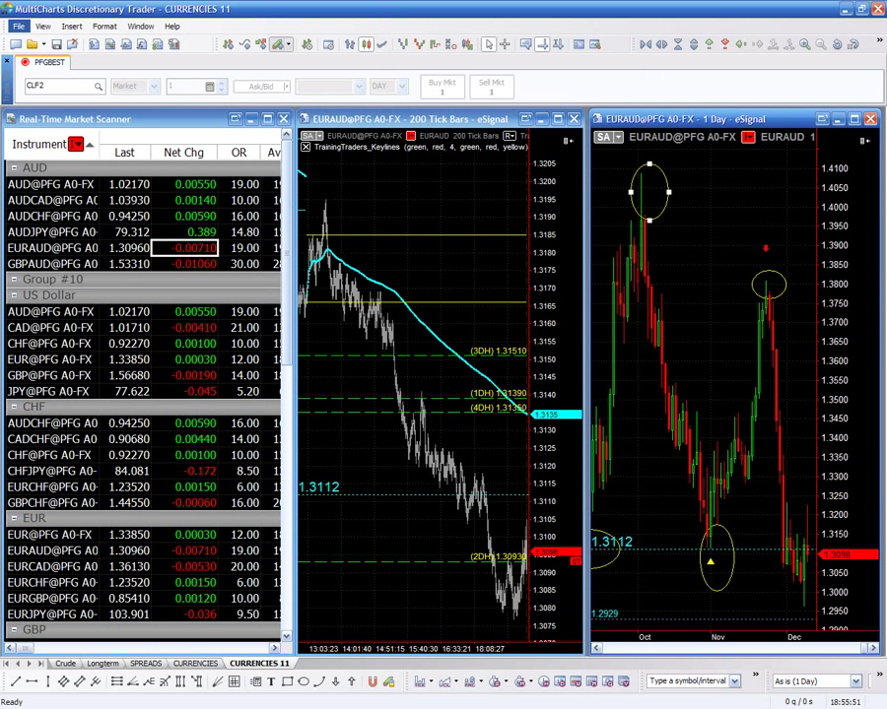